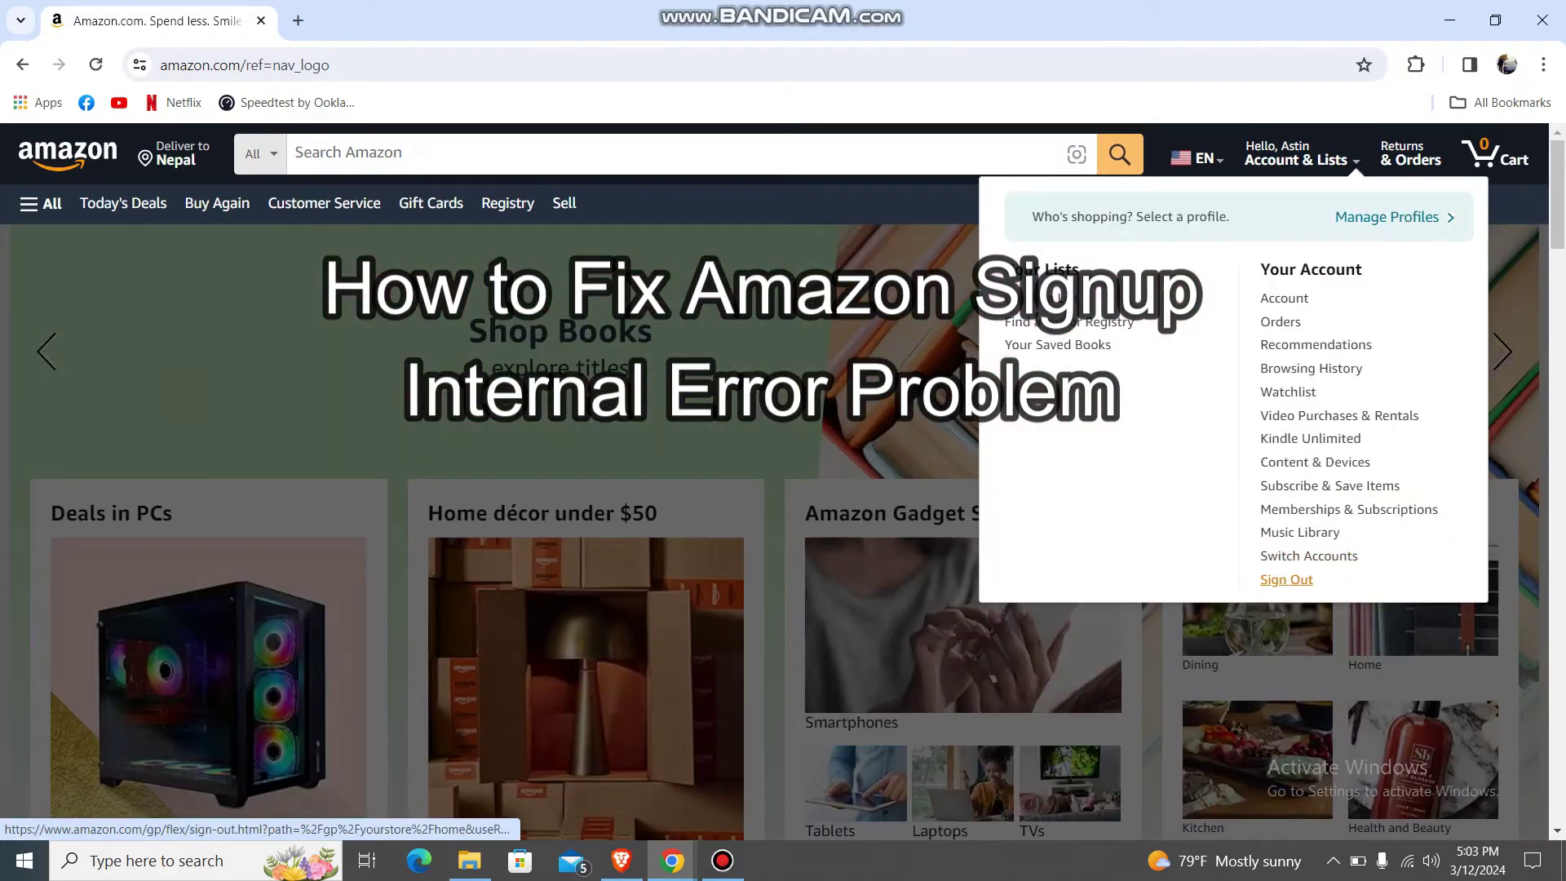
Step: Sign out via the Account & Lists menu and select the empty email field
click(1286, 579)
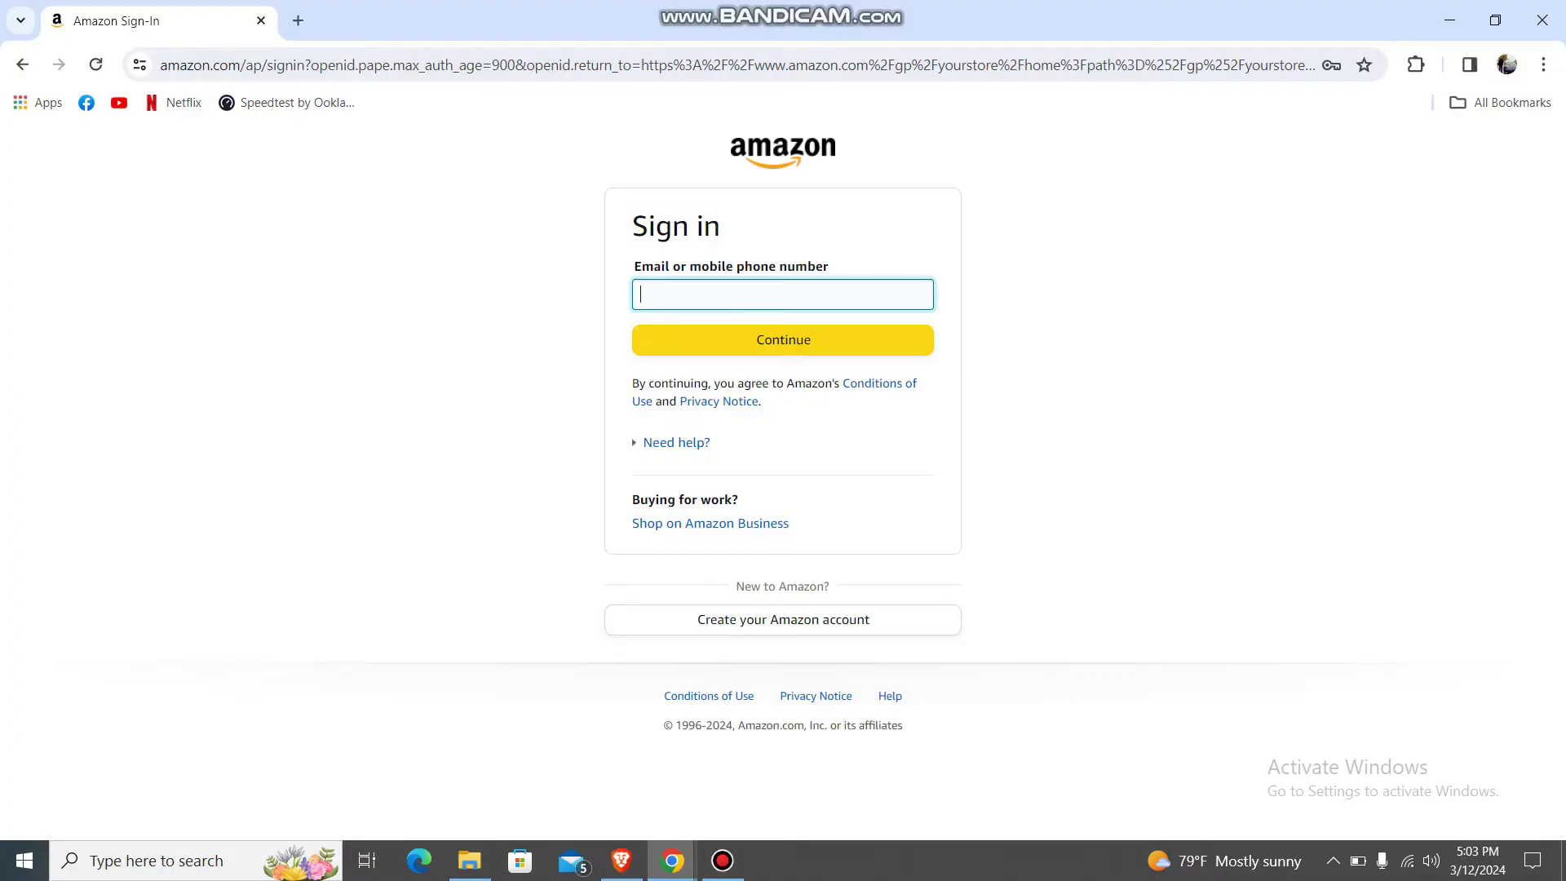
click(783, 294)
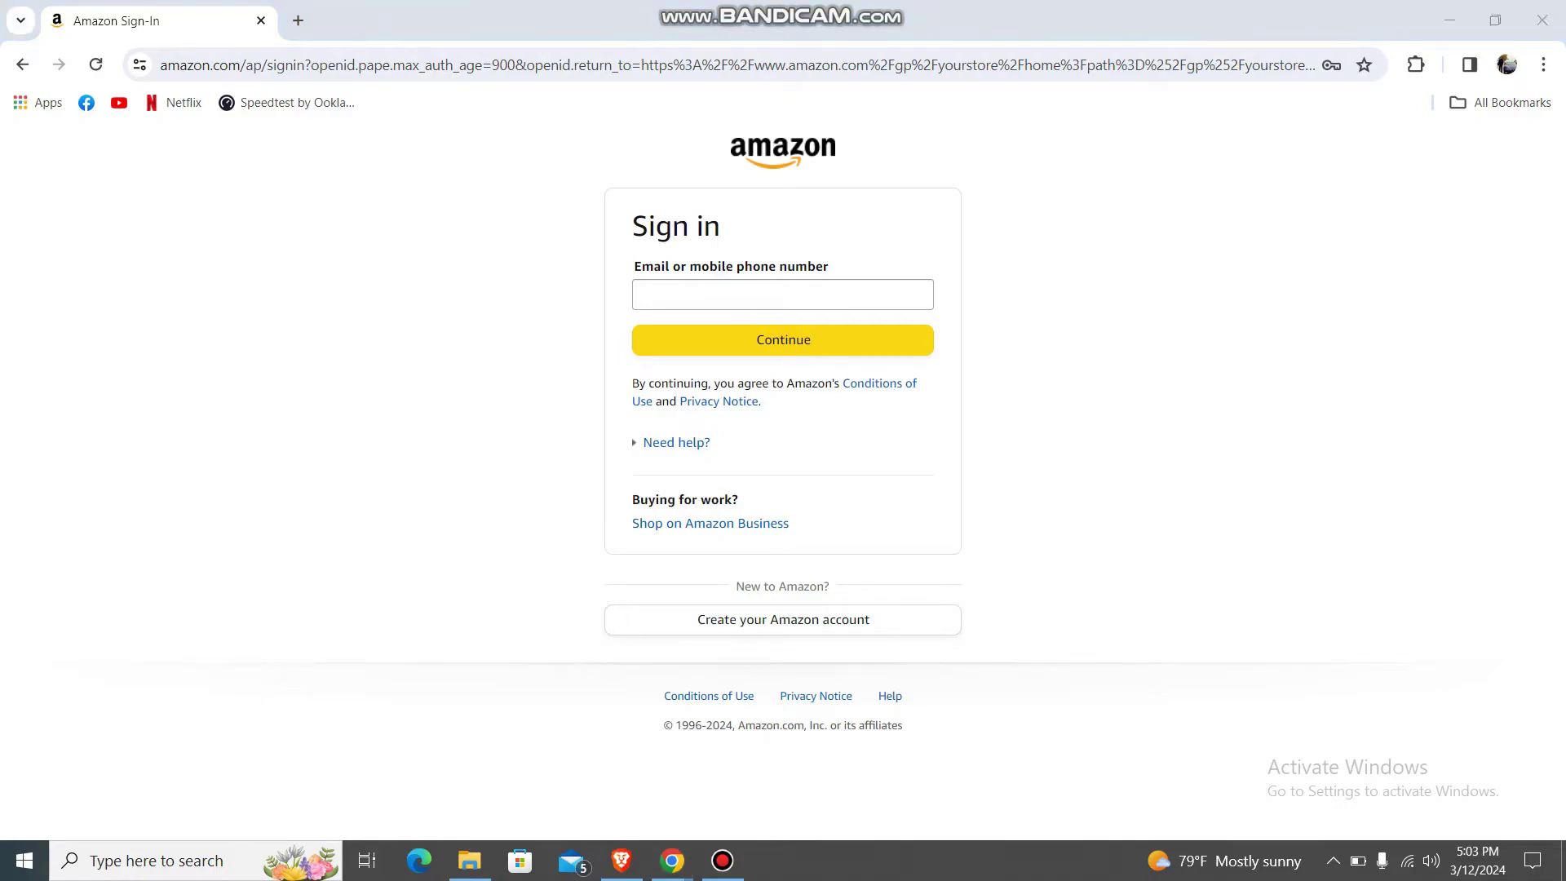
right_click(856, 859)
click(929, 760)
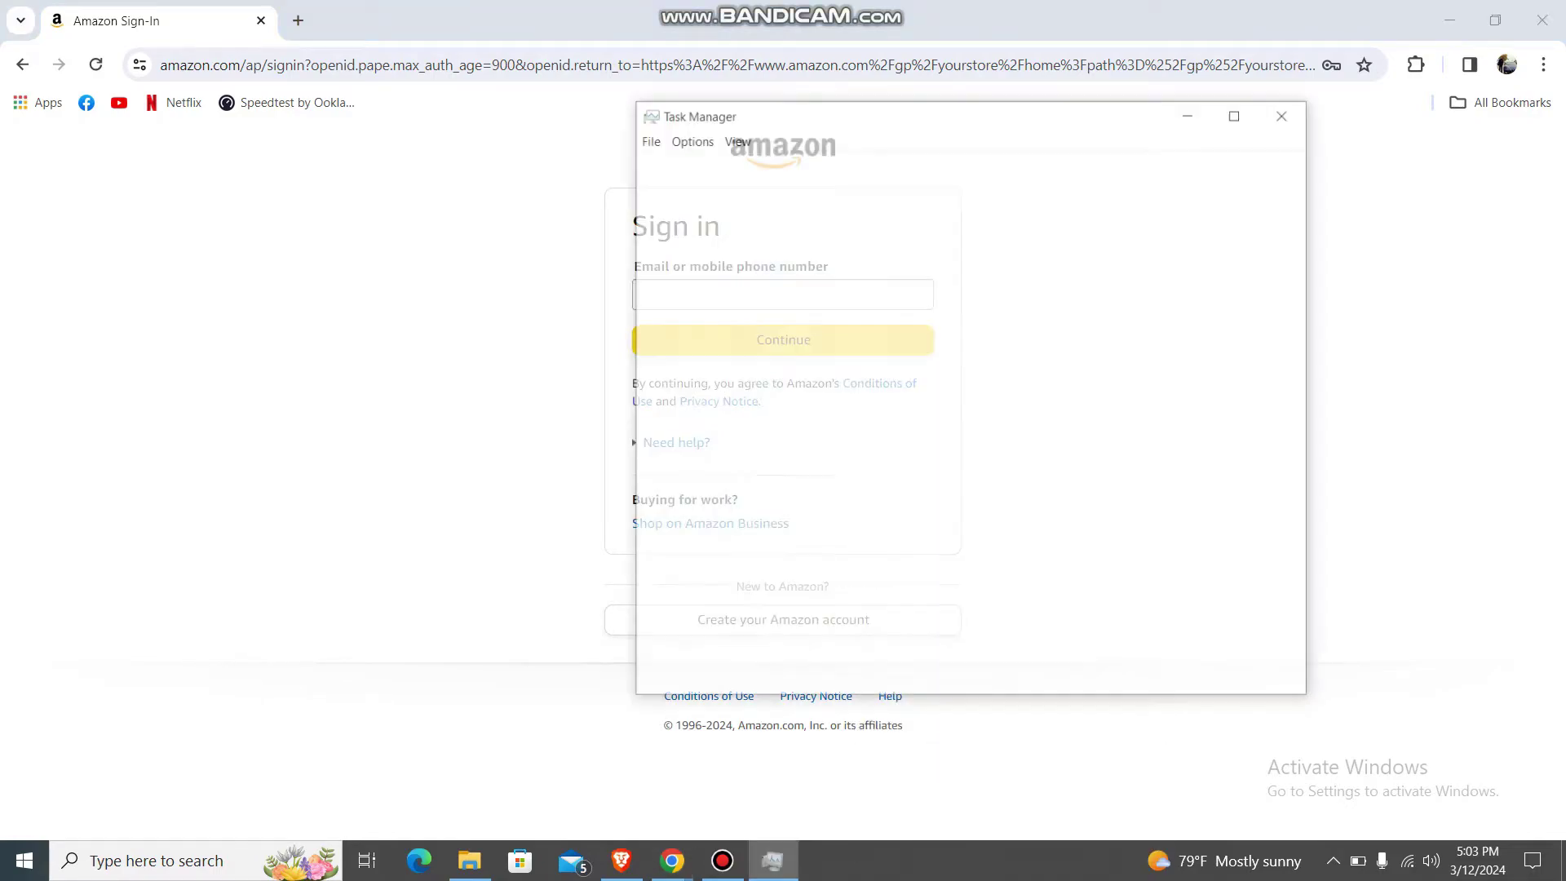
click(733, 162)
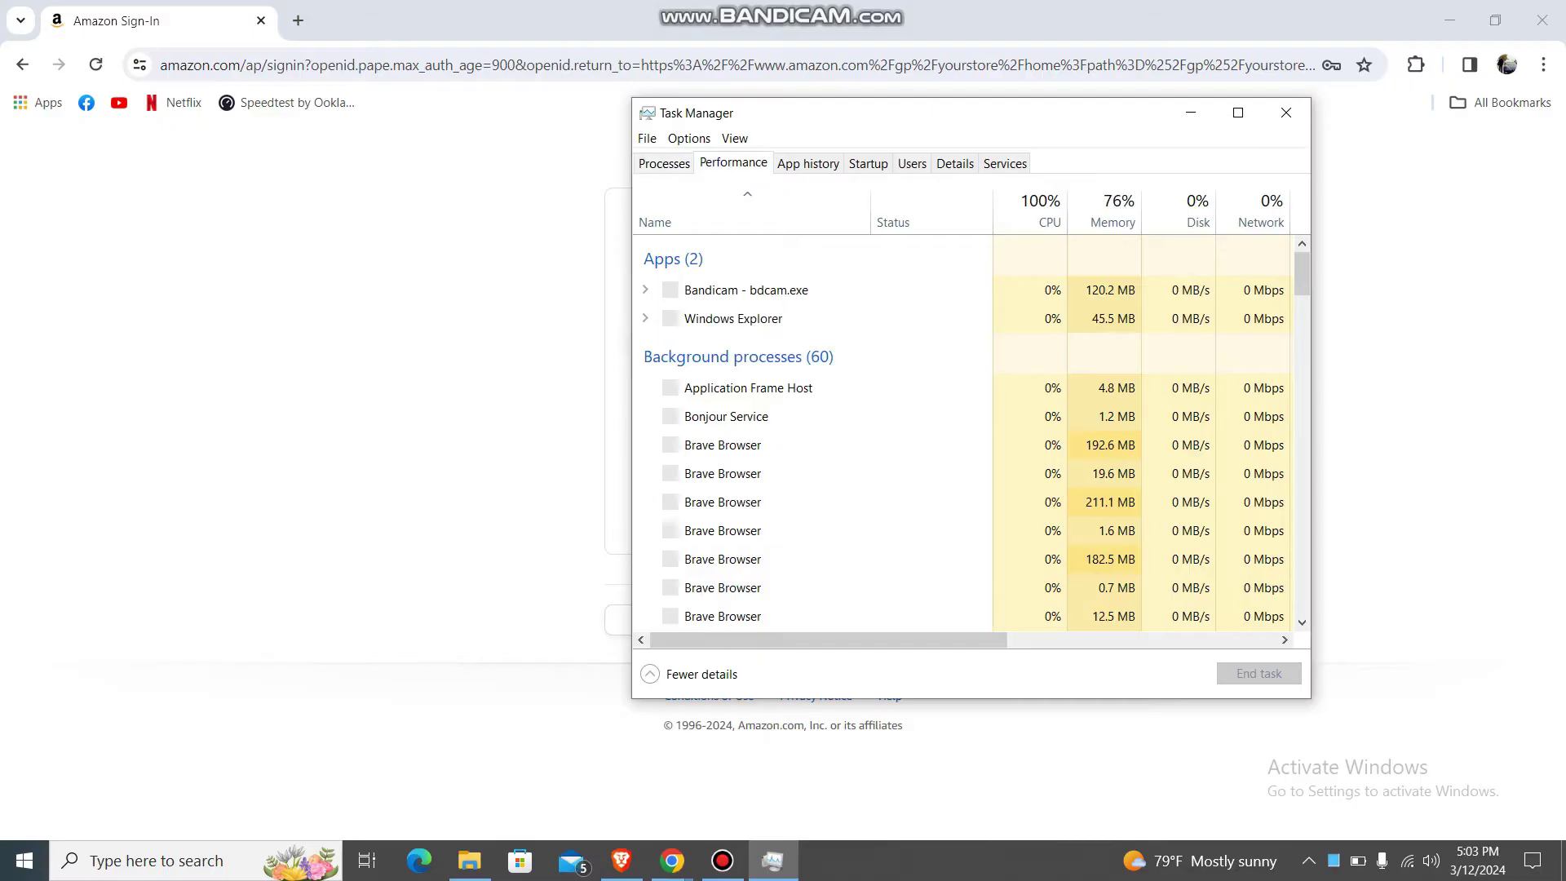
click(739, 415)
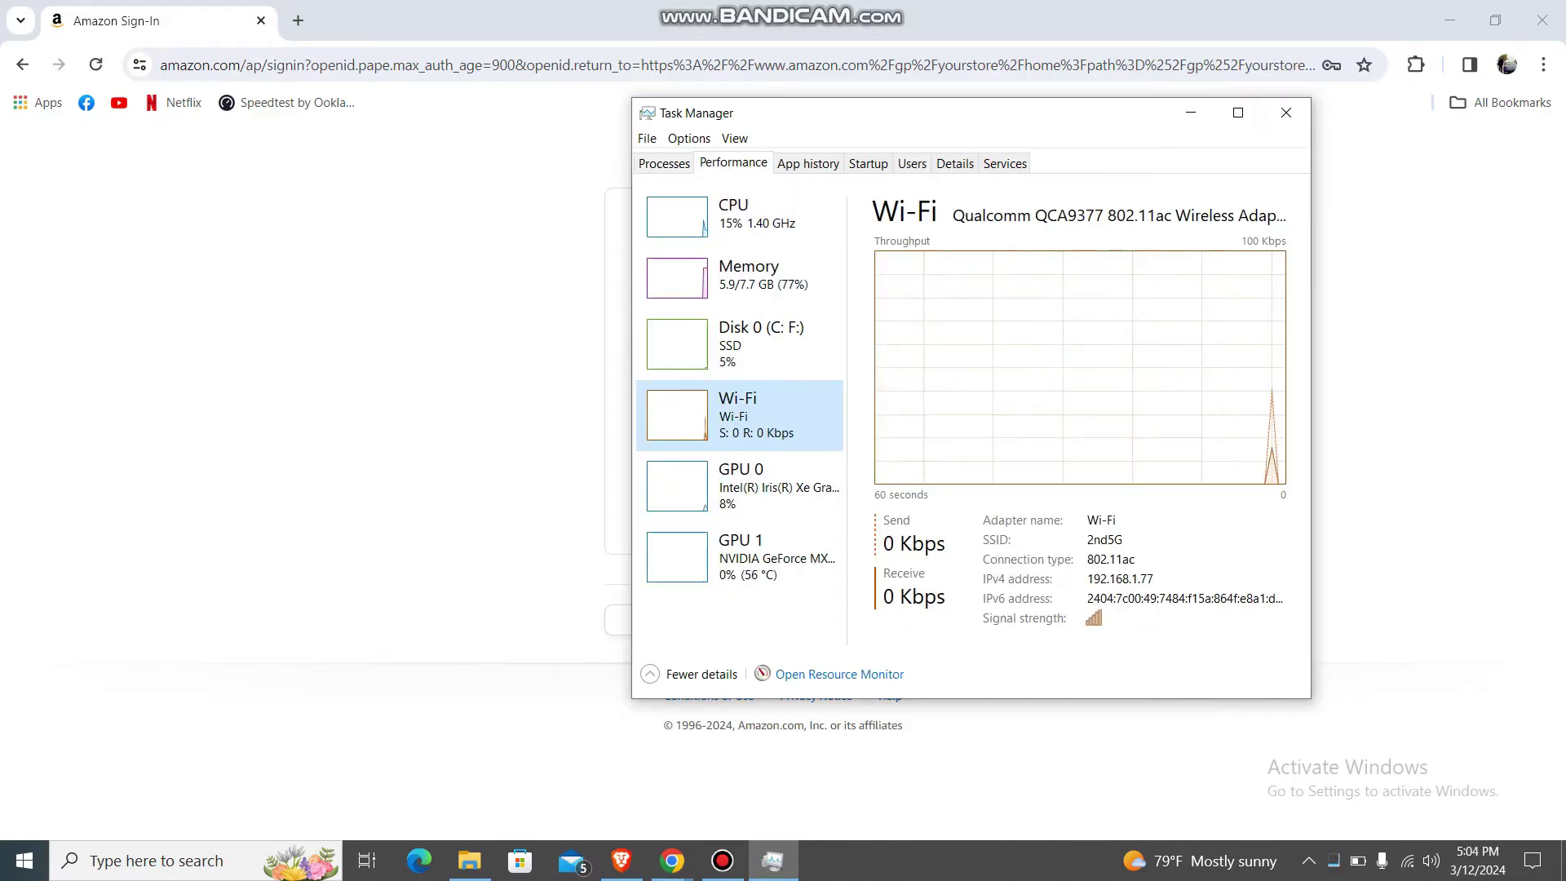
click(1286, 112)
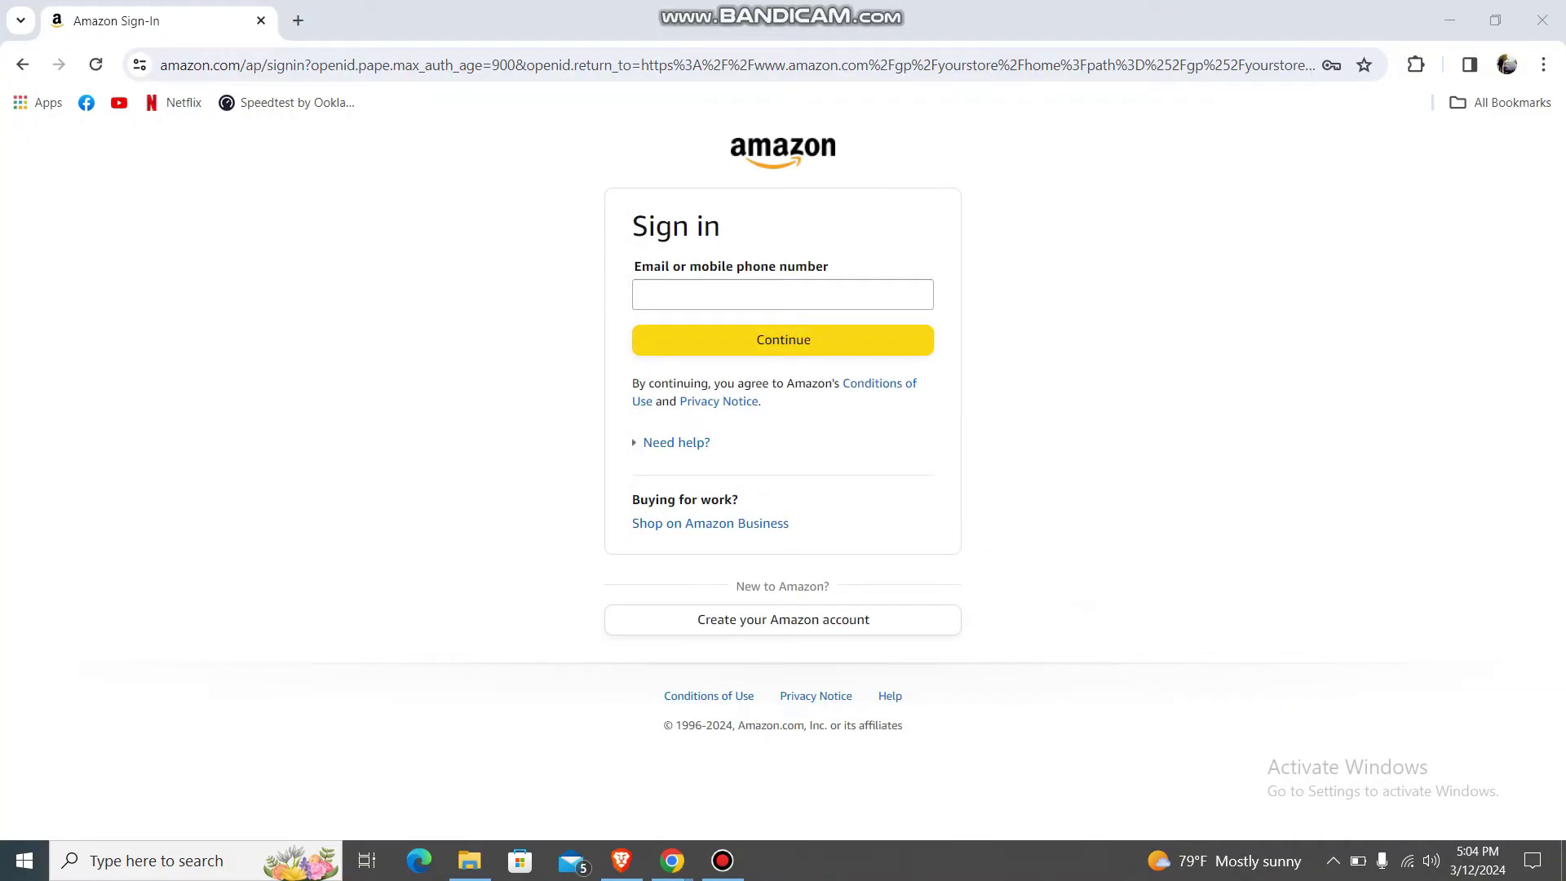
click(671, 860)
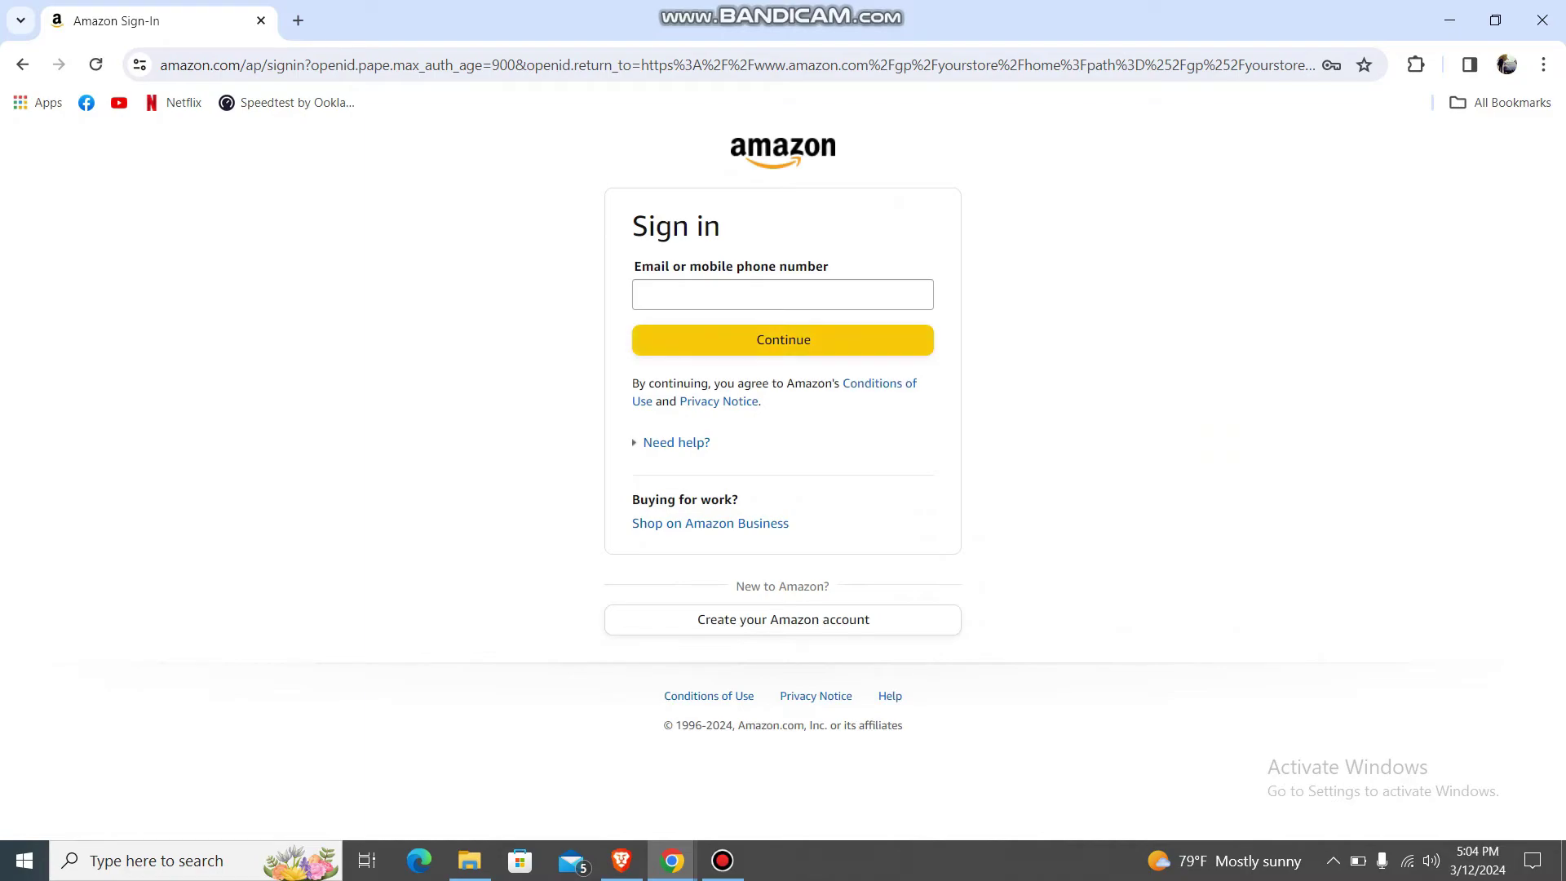
click(782, 293)
Step: Autofill the saved Amazon login, authorize it, and continue to the password step
key(Return)
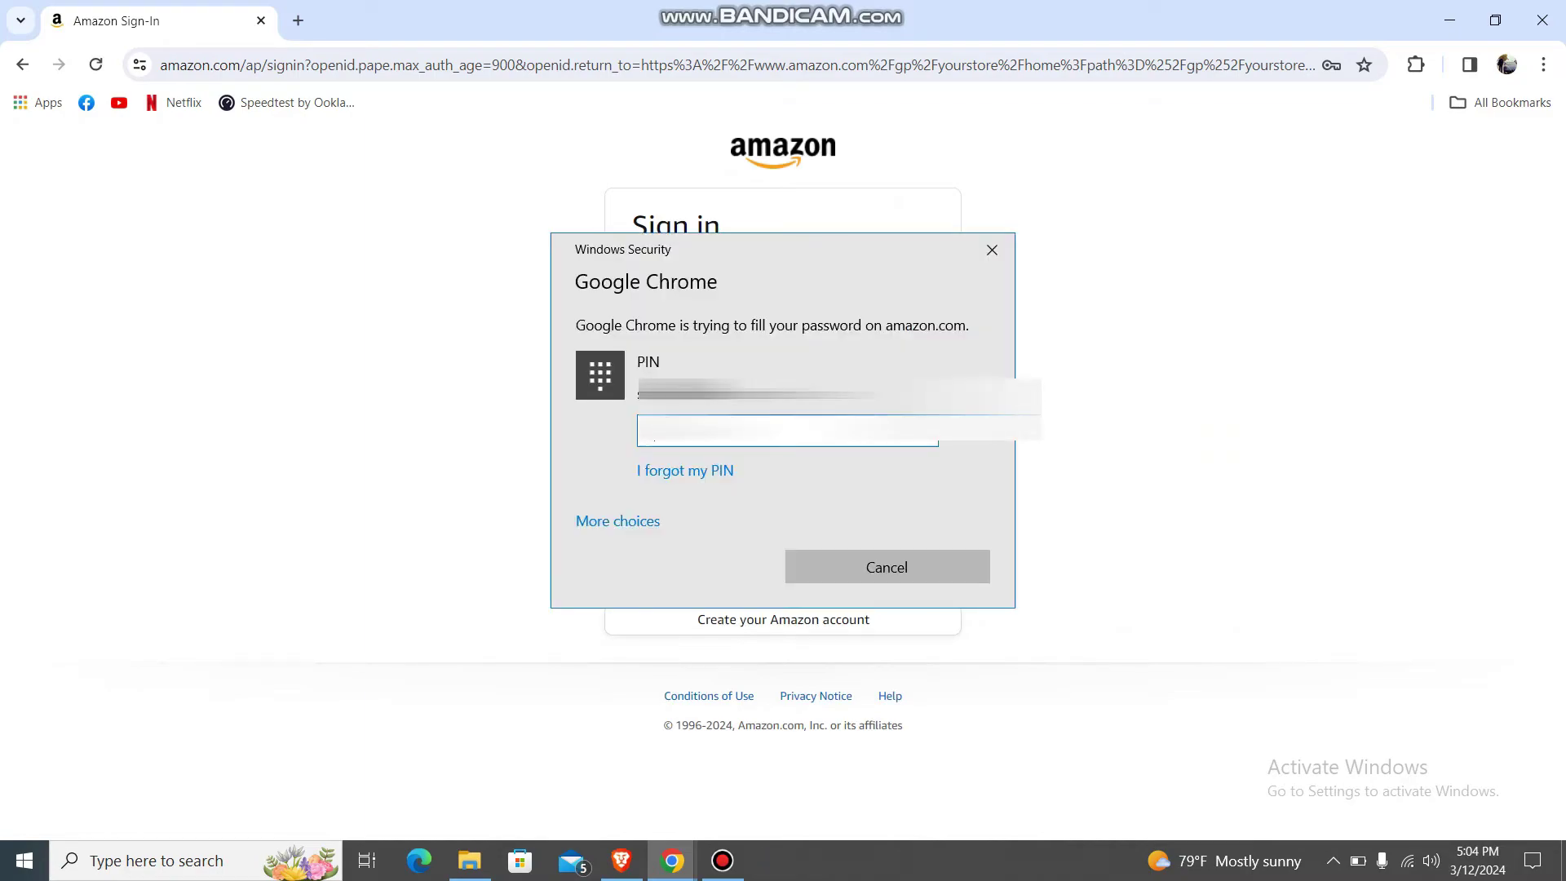
key(Return)
key(Tab)
key(Return)
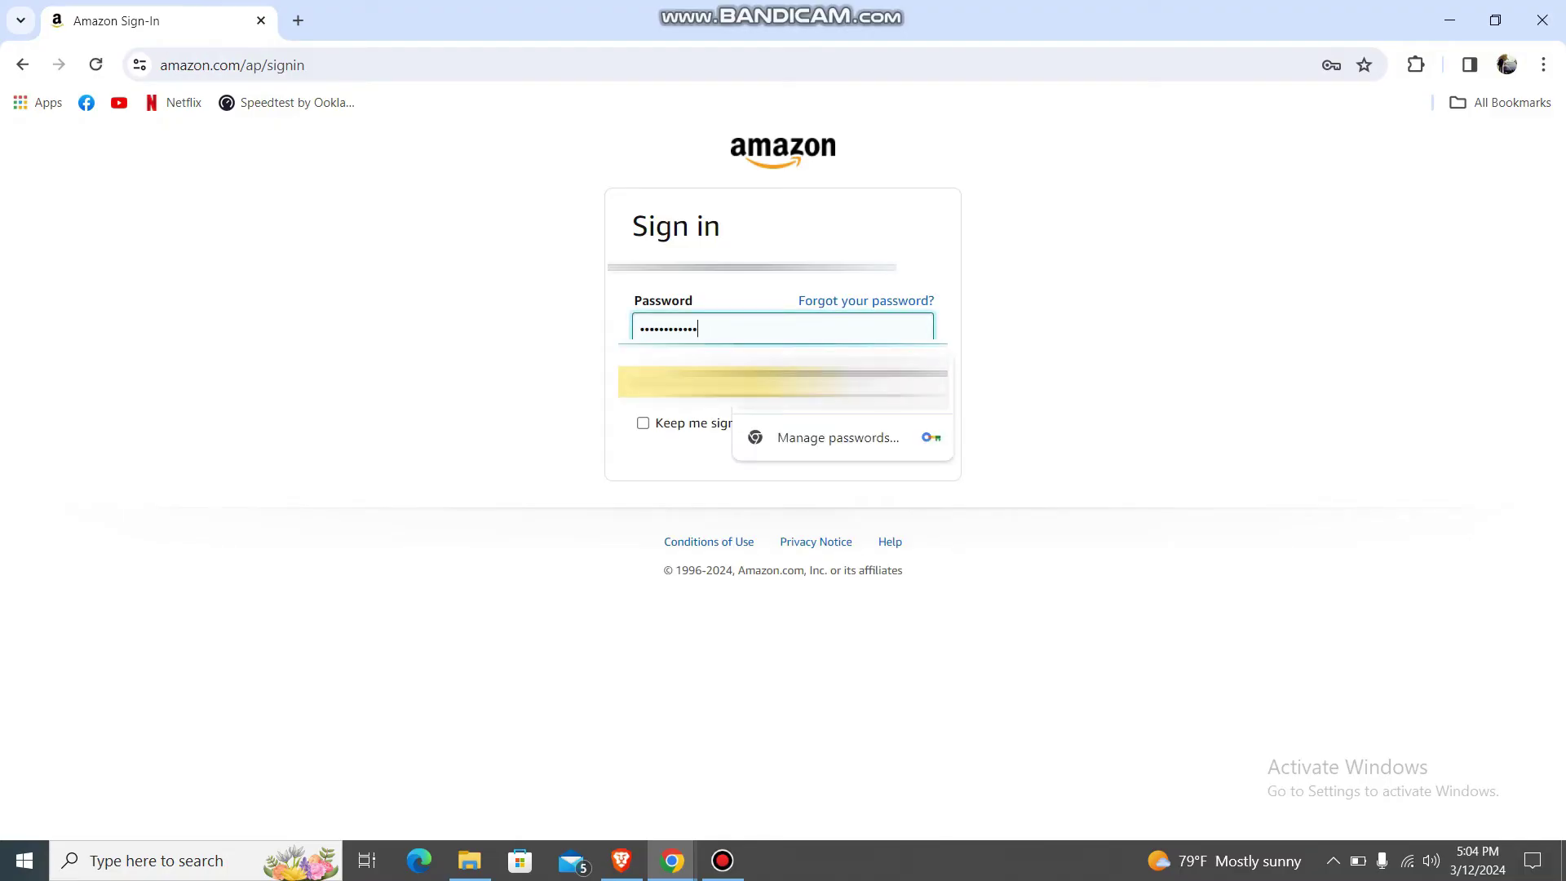
text(••••••••••••)
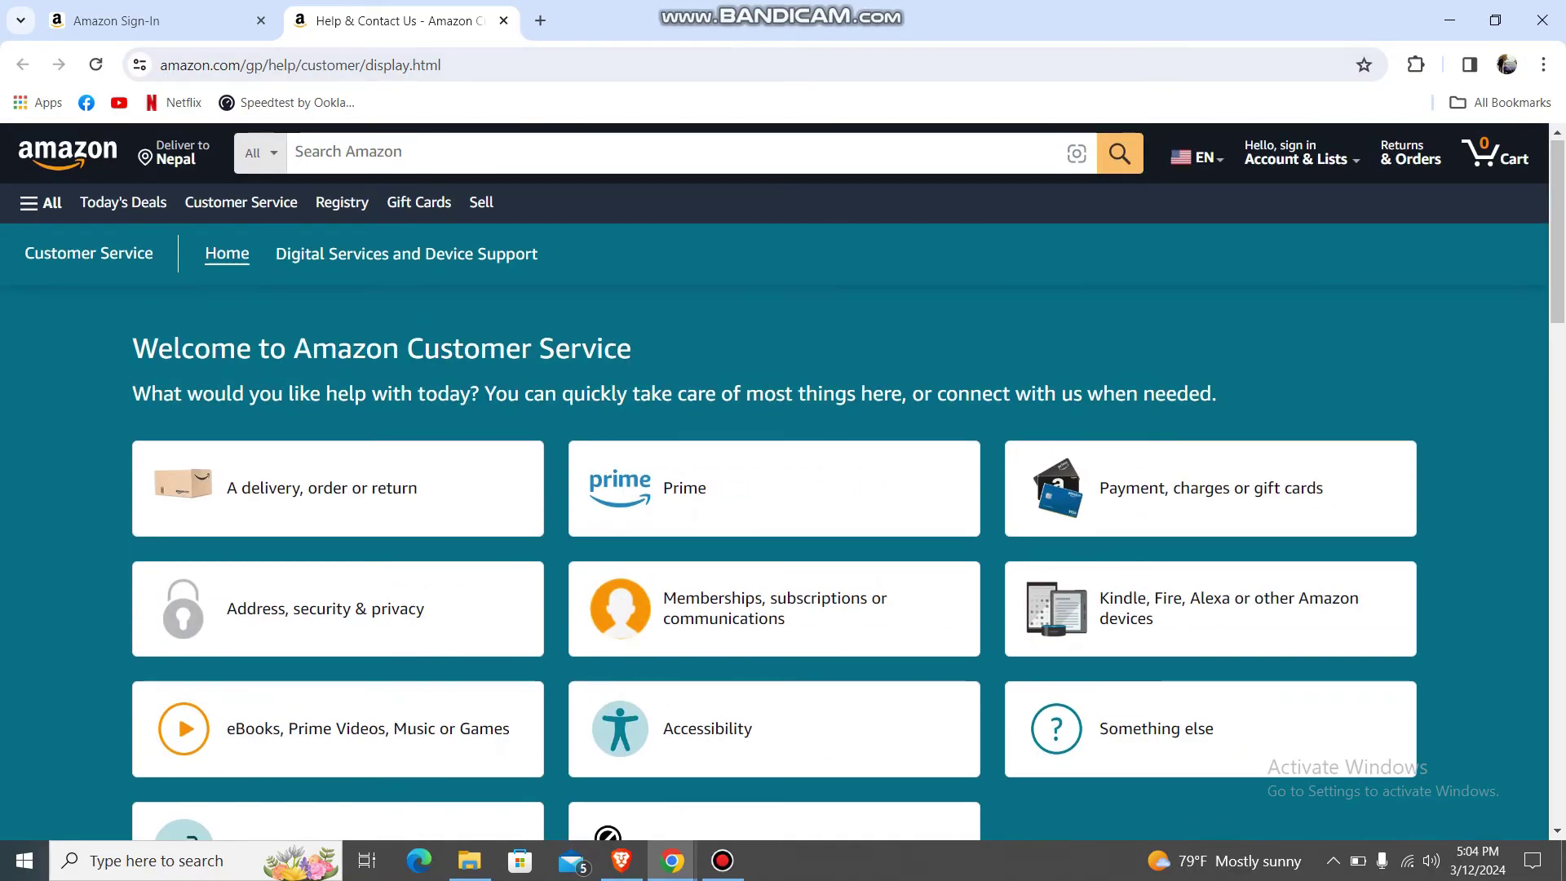
scroll(782, 483, down, 10)
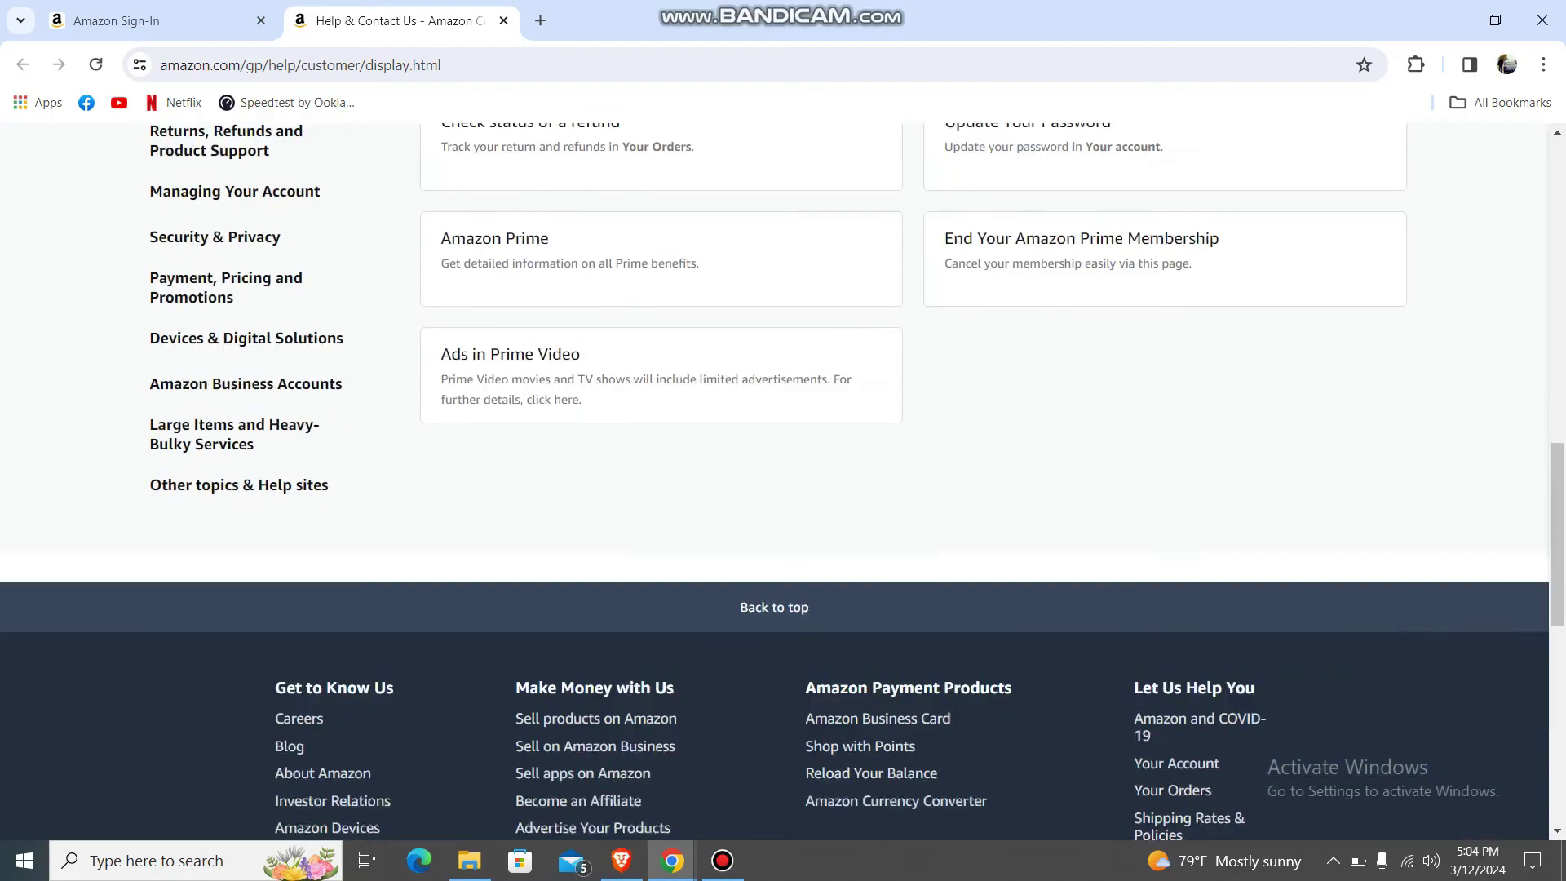
scroll(783, 480, up, 1)
scroll(783, 480, up, 1)
scroll(782, 480, up, 1)
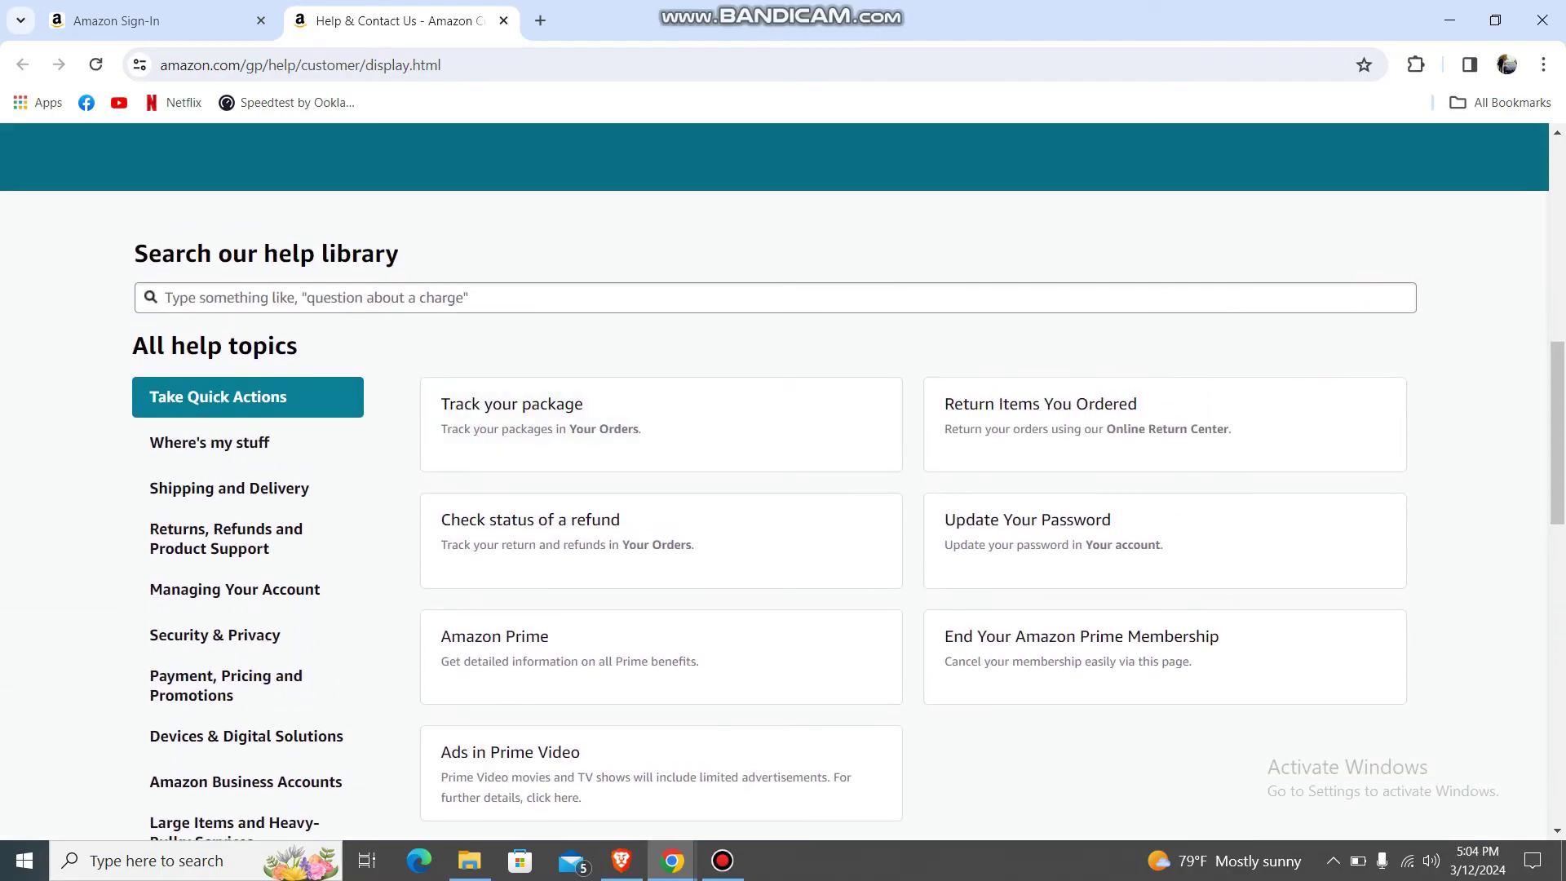
Step: Select the Customer Service help library search box
click(489, 298)
text(i)
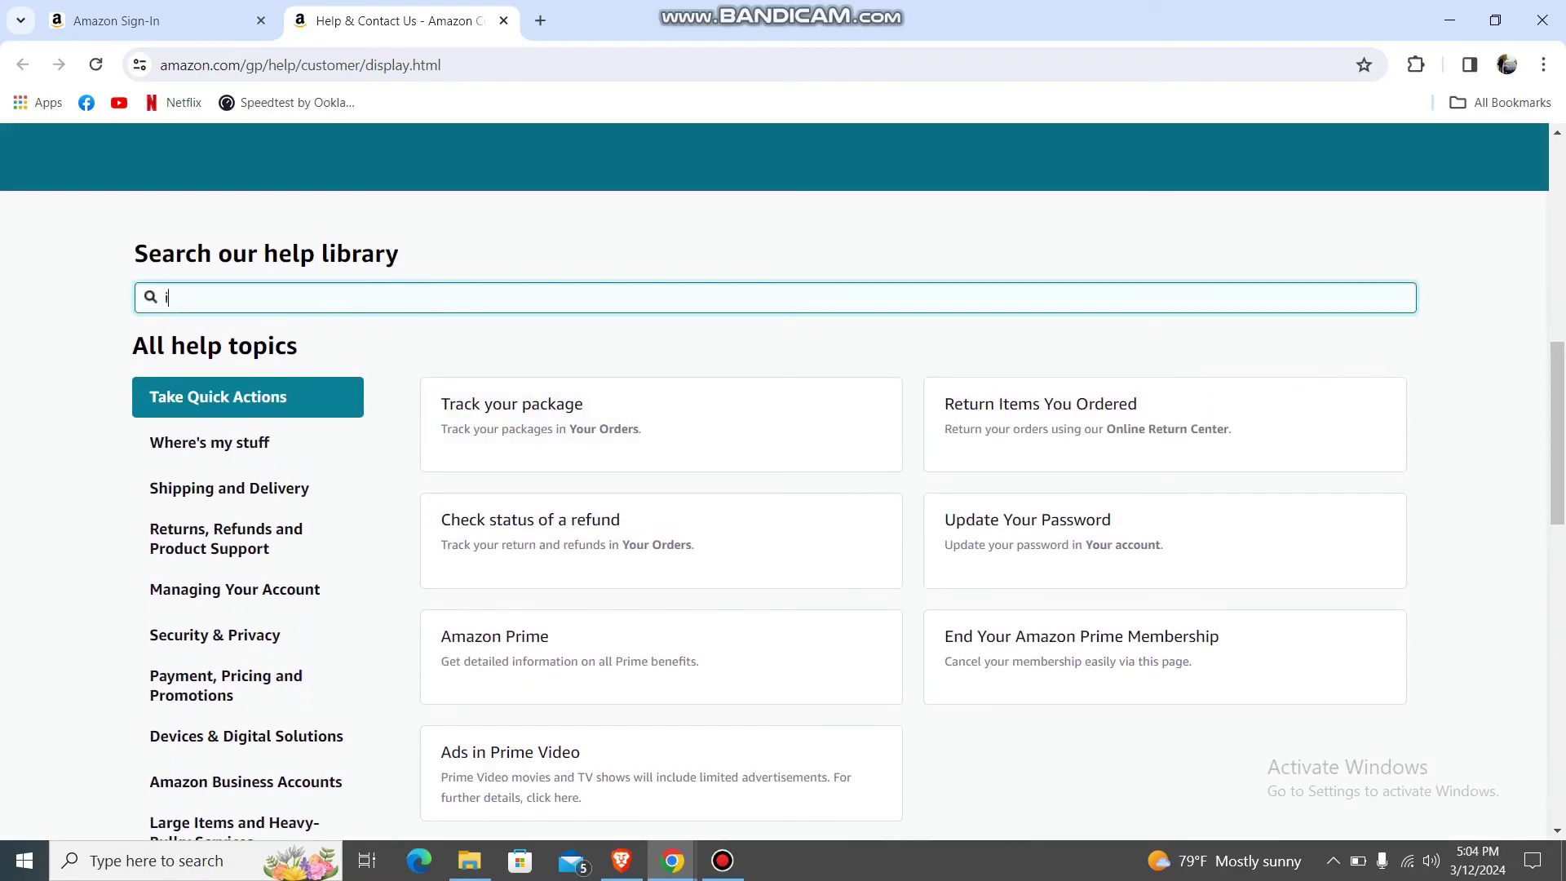
text(nteranl sign)
text( in problem)
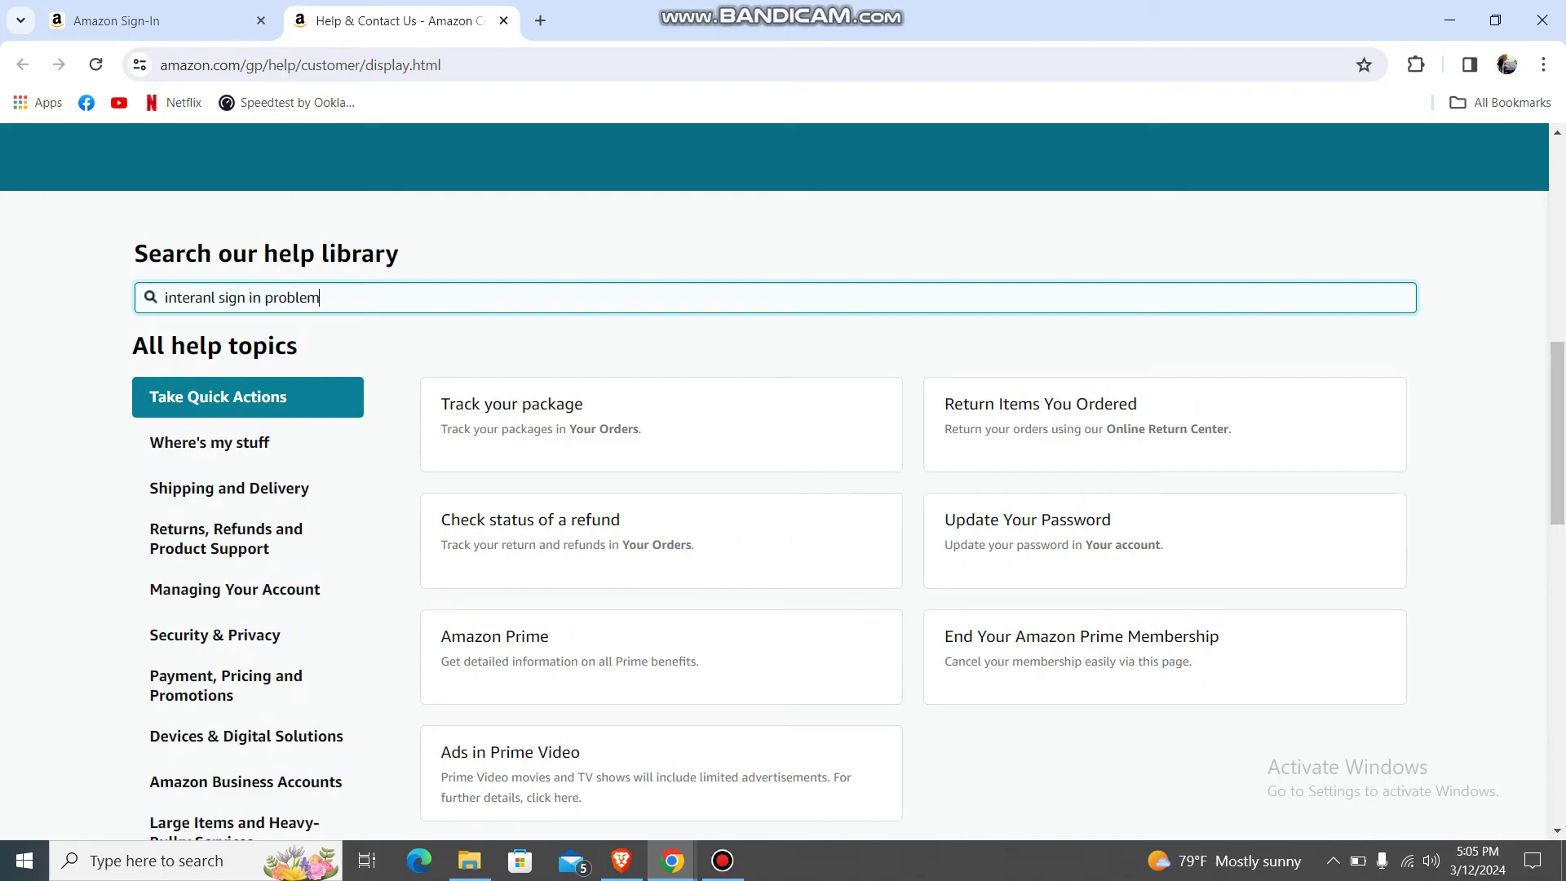
Step: Submit the help library search for 'interanl sign in problem' and minimize the window
key(Return)
key(super+Down)
key(super+Down)
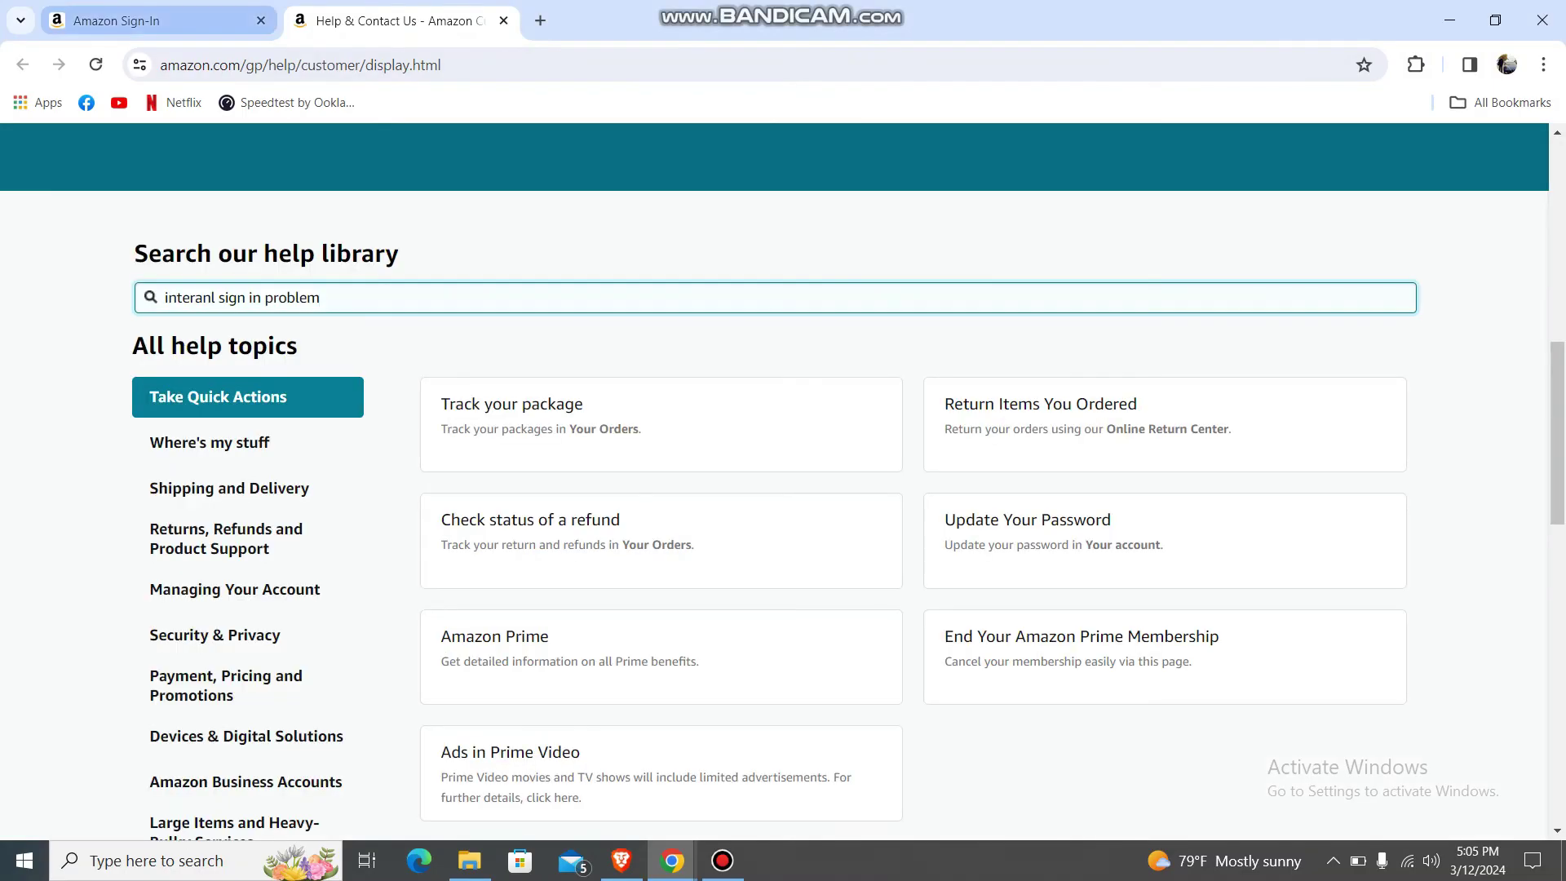